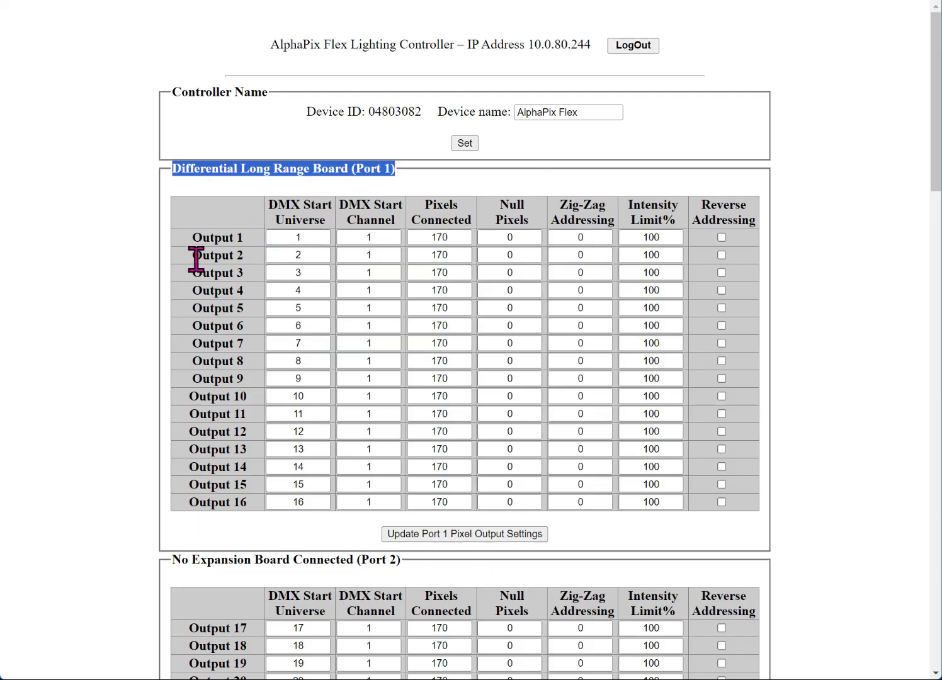
- Review the sixteen output rows of the Differential Long Range Board on Port 1
drag(181, 240, 258, 363)
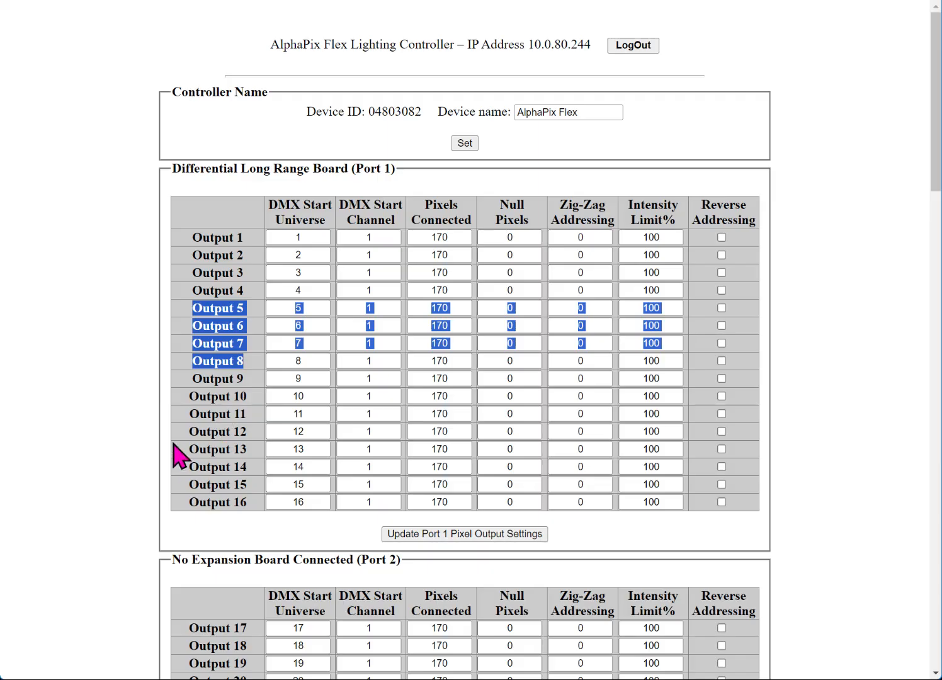
drag(182, 443, 263, 517)
click(268, 522)
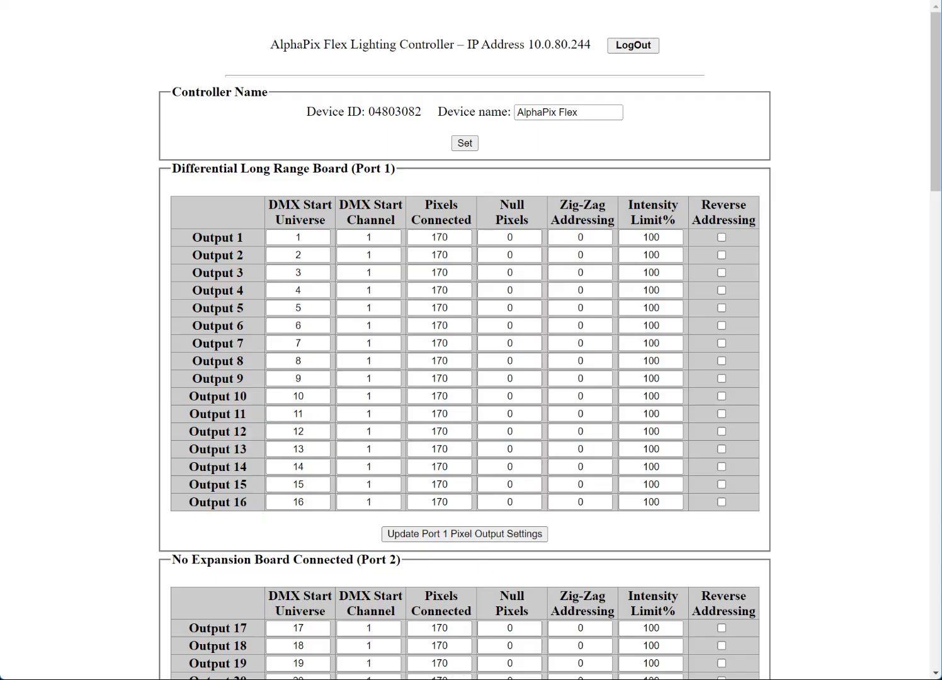
- Switch to xLights and delete the Rec-Right Output 1 model from the layout
key(alt+Tab)
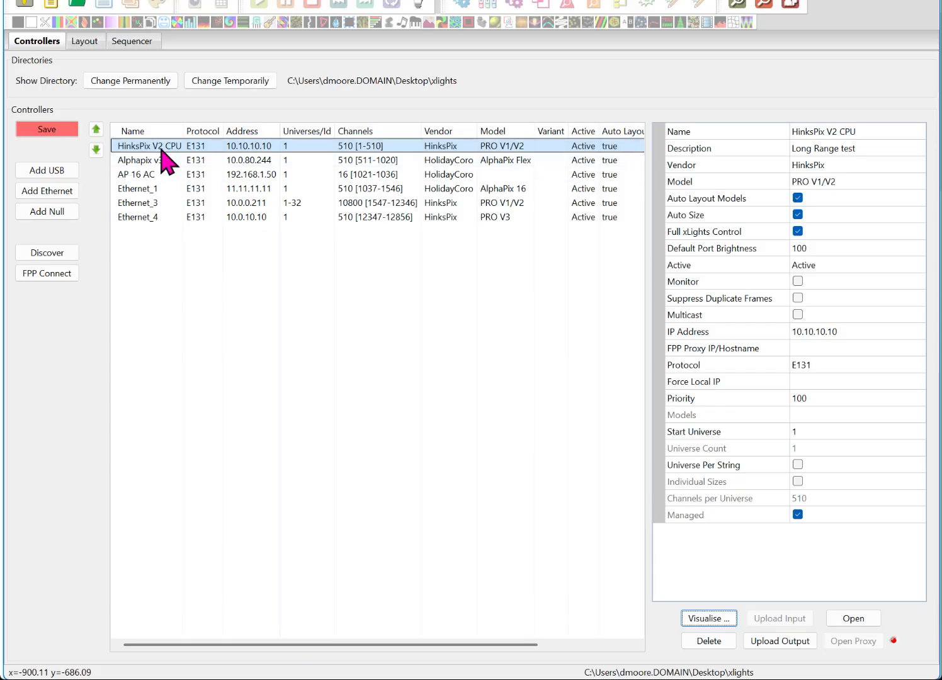
click(82, 42)
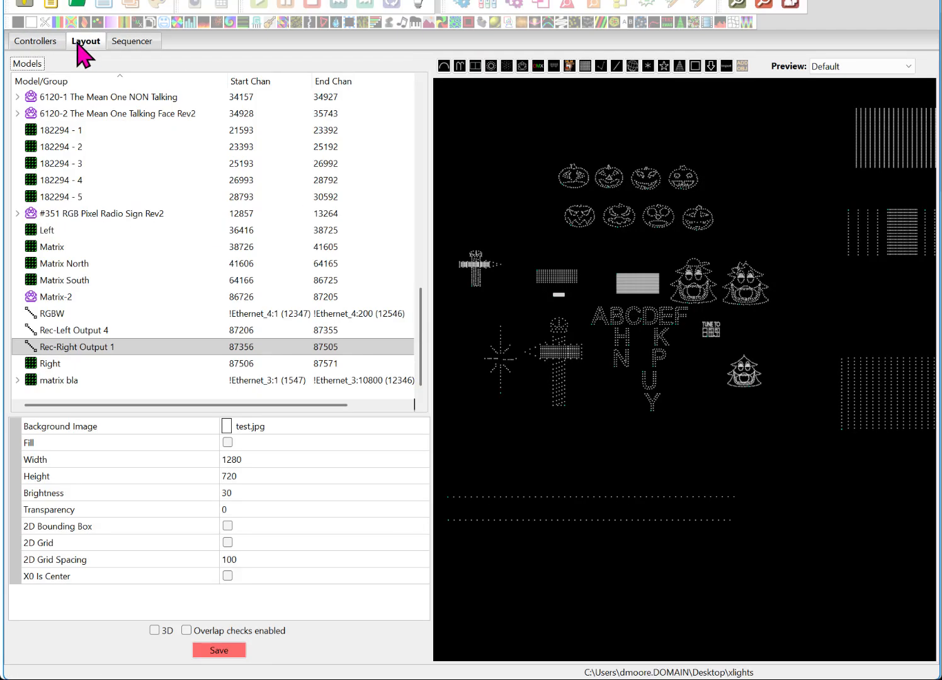
click(543, 507)
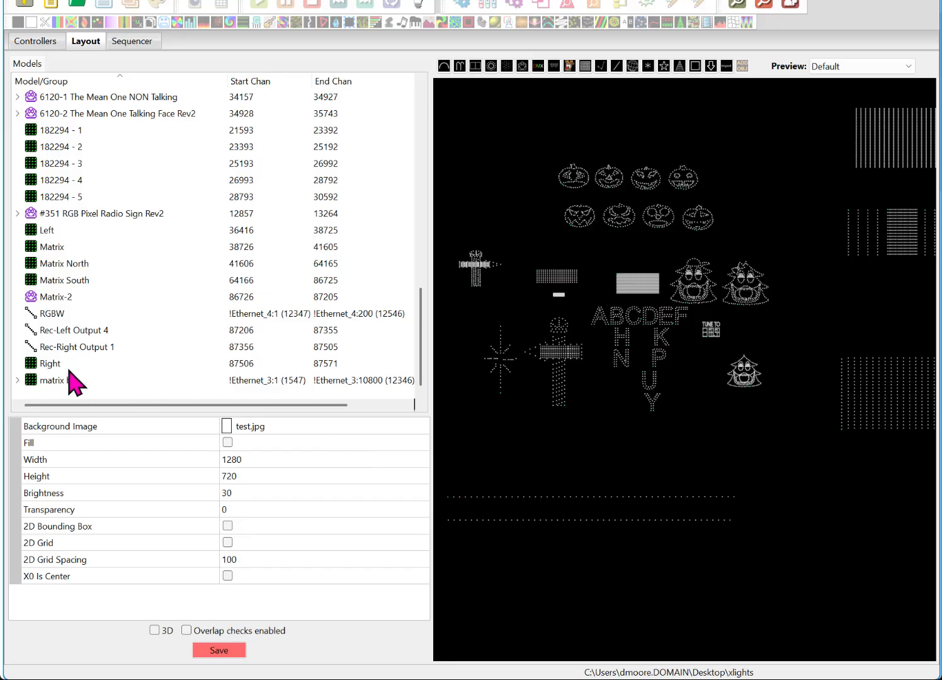
click(64, 329)
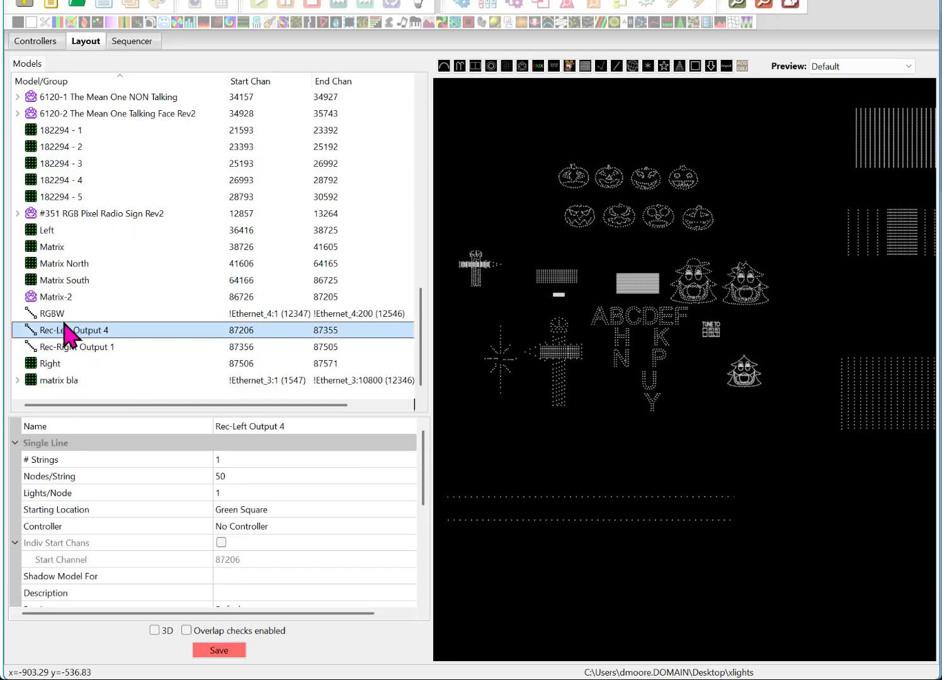
click(123, 346)
key(Delete)
key(Return)
click(105, 346)
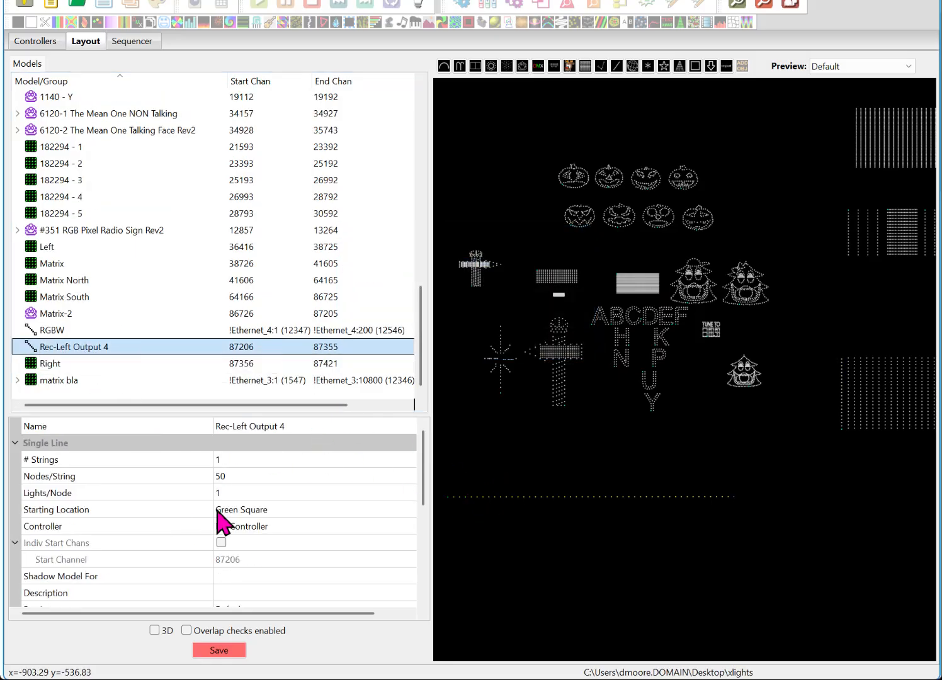
- Duplicate the Rec-Left Output 4 line model and place the copy below the original in the layout preview
click(221, 476)
click(276, 345)
key(ctrl+c)
key(ctrl+v)
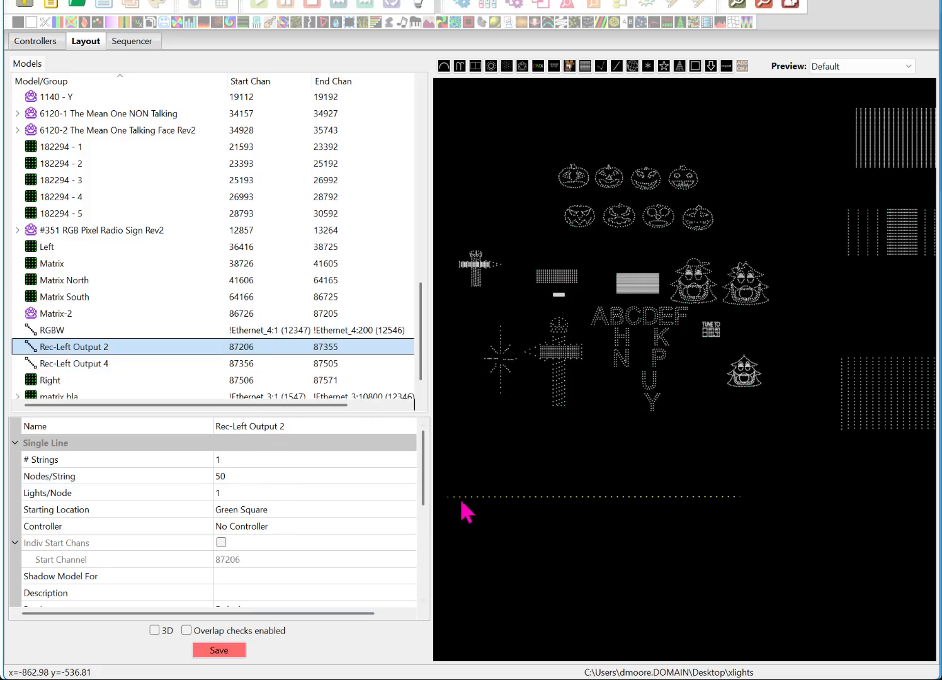
click(139, 364)
scroll(660, 548, down, 2)
scroll(657, 545, down, 4)
scroll(607, 546, up, 10)
key(Down)
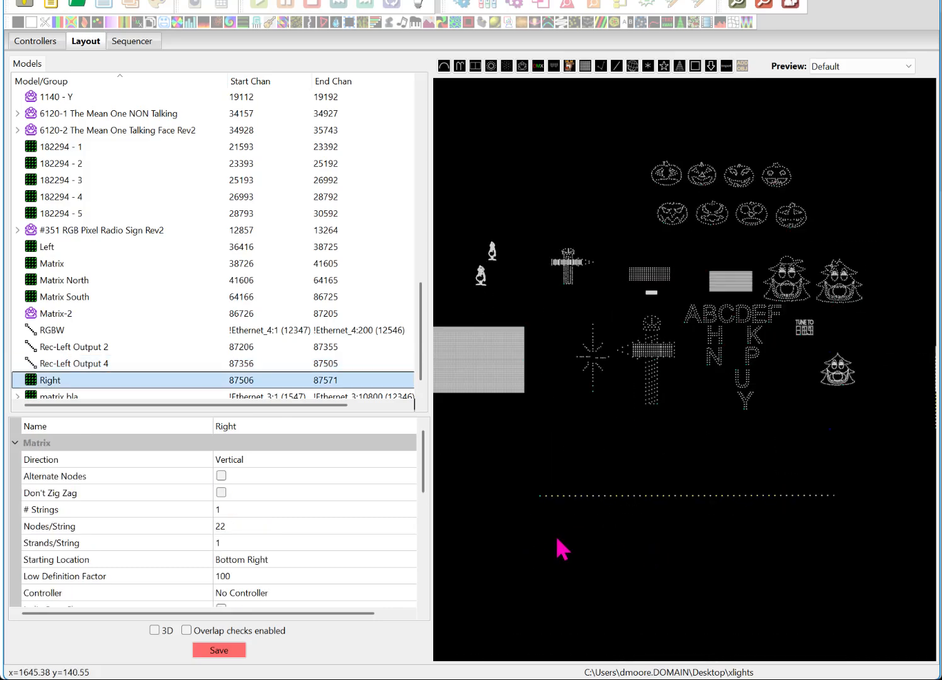
click(604, 501)
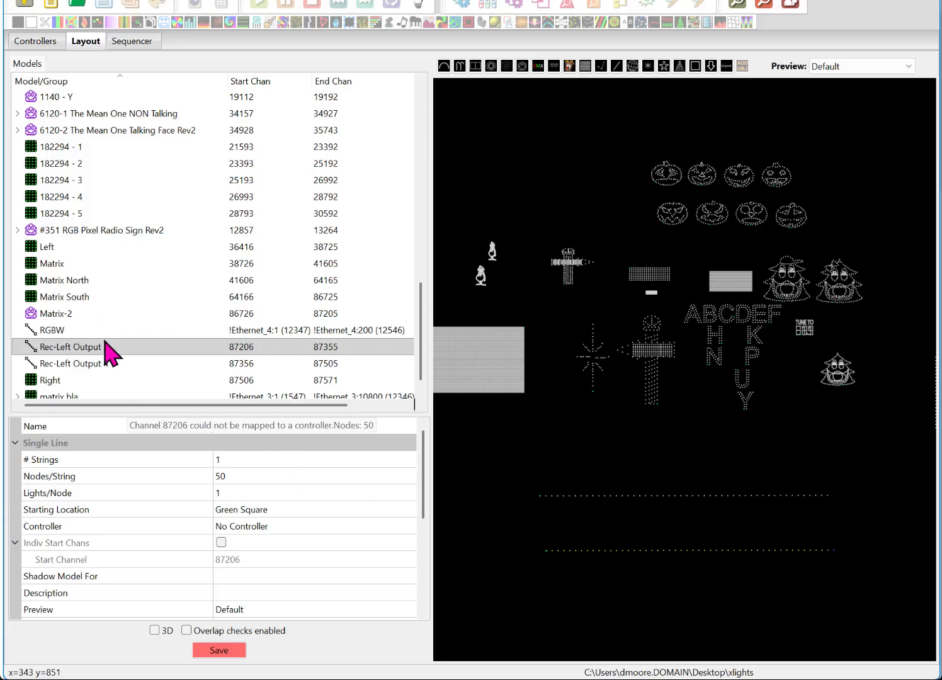
- Rename the duplicated line model to Rec-Left Output 1 and save the layout
click(311, 428)
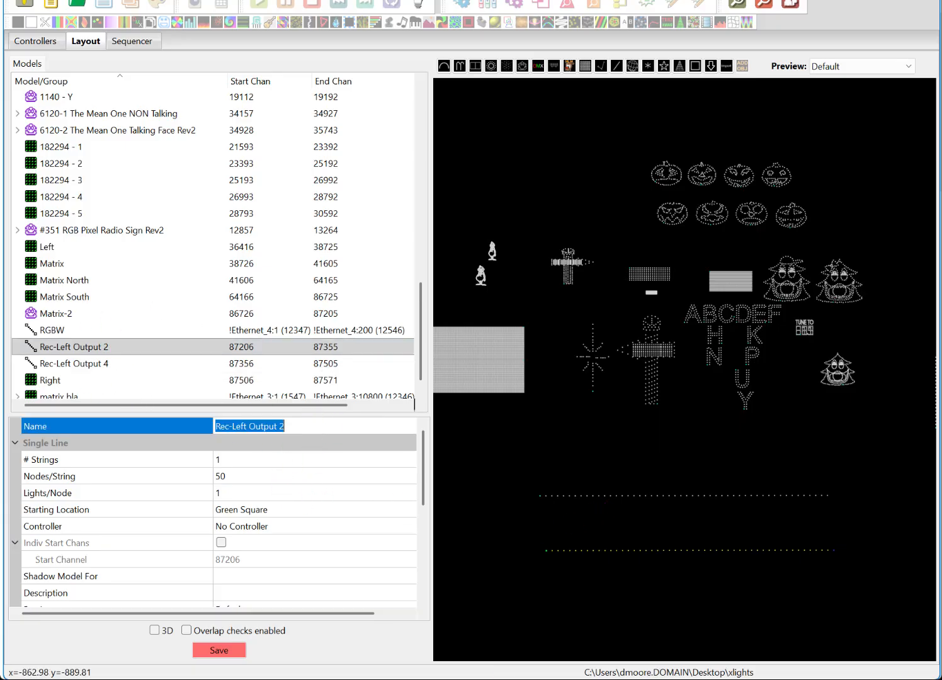
key(End)
key(BackSpace)
text(1)
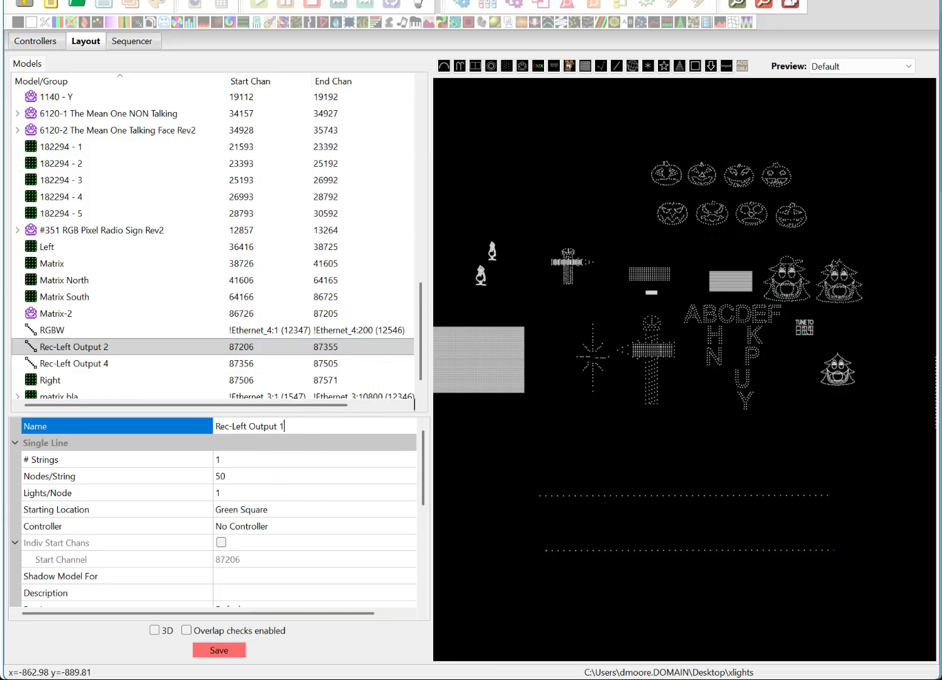
click(221, 652)
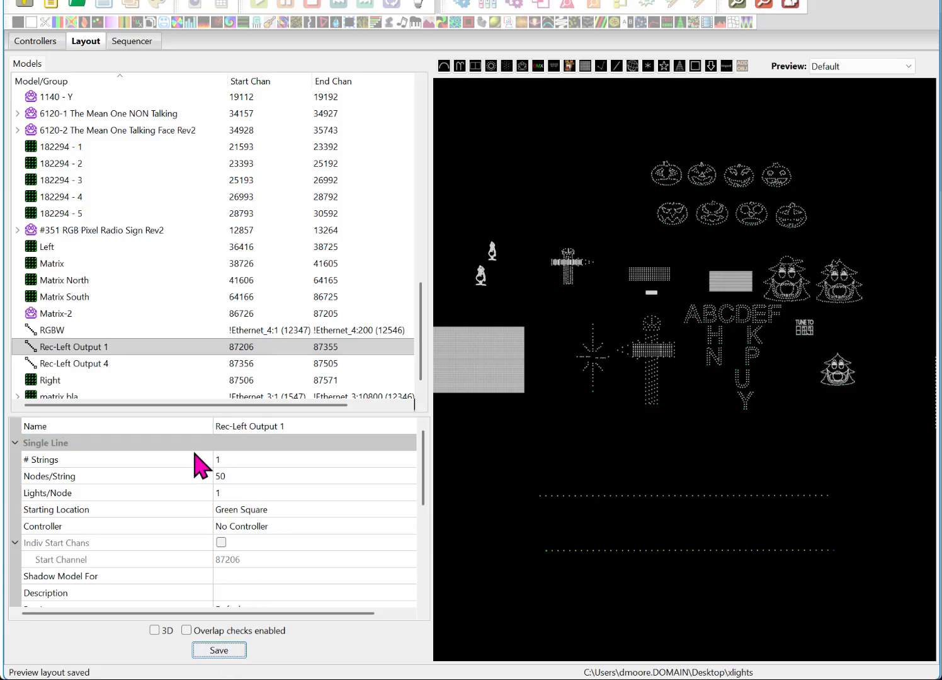
- Compare the Rec-Left Output 1 and Rec-Left Output 4 models and check their nodes per string
click(100, 348)
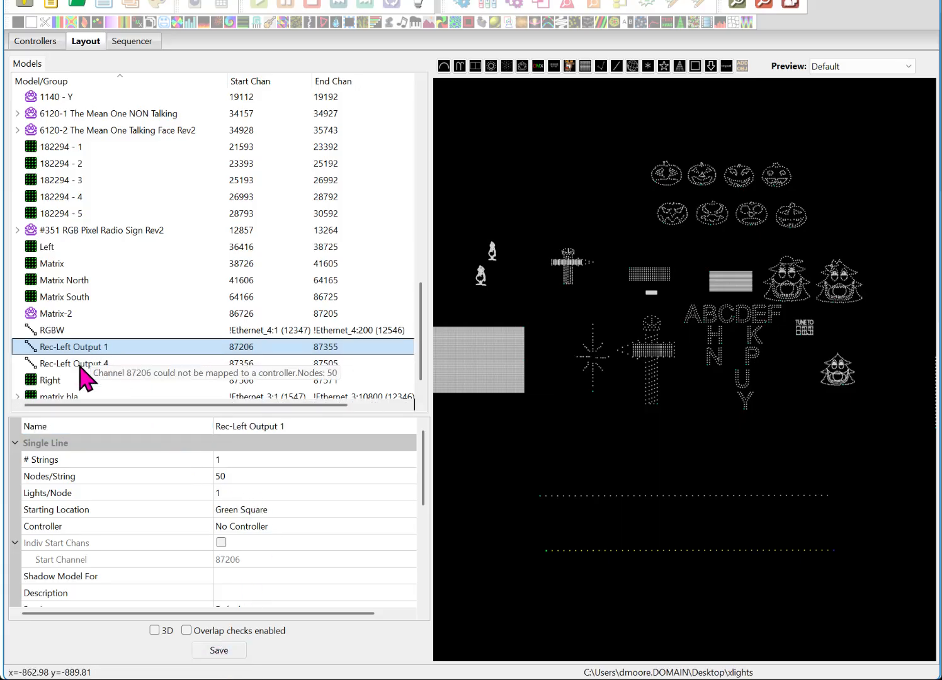
click(79, 365)
click(87, 353)
click(82, 363)
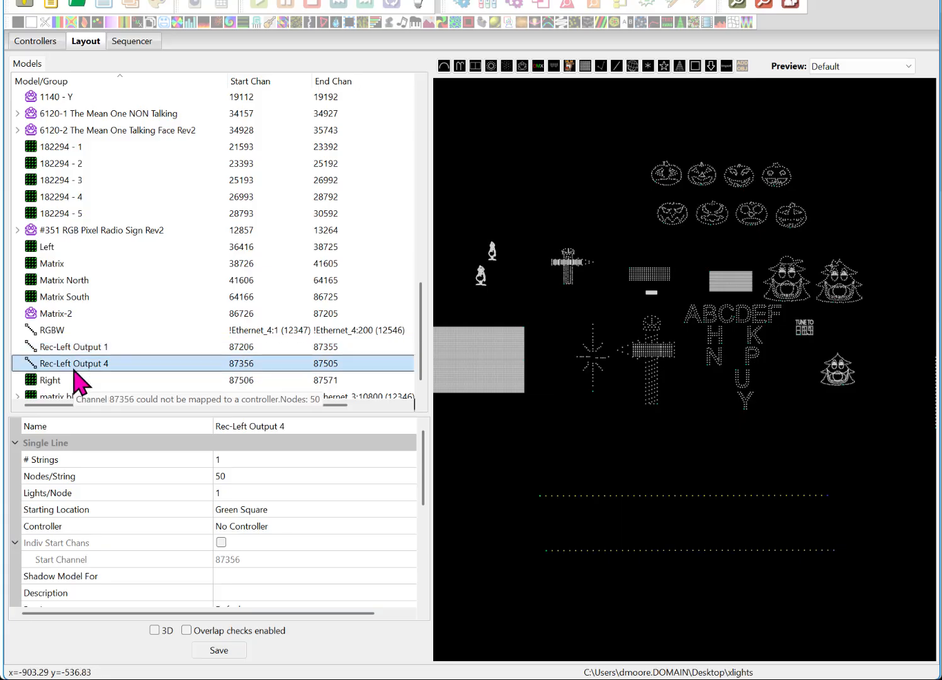
click(241, 483)
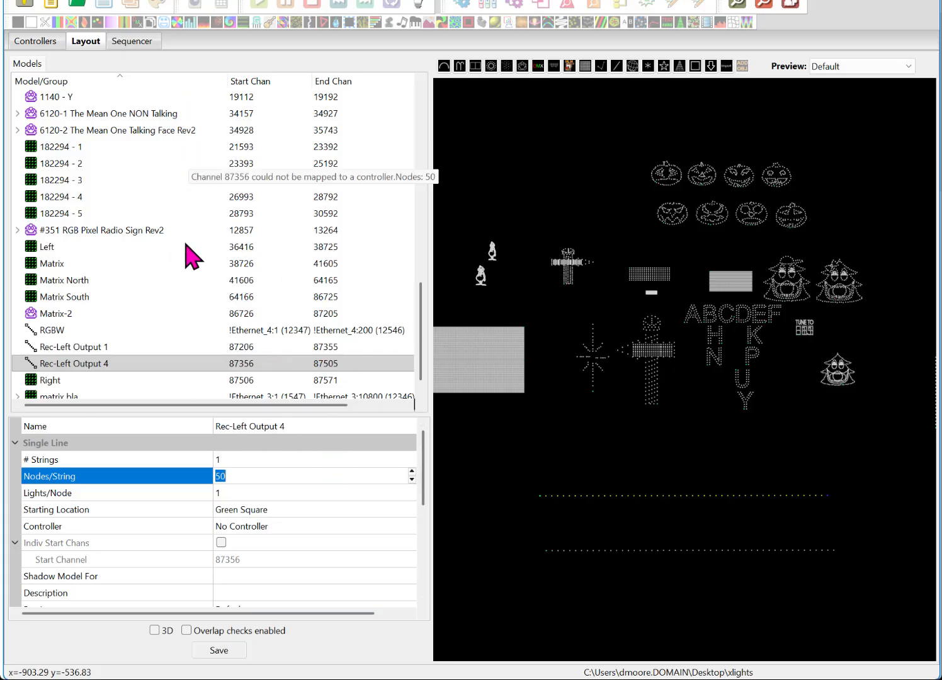
- Select the HinksPix V2 CPU controller, check its IP address and view its port visualisation
click(39, 41)
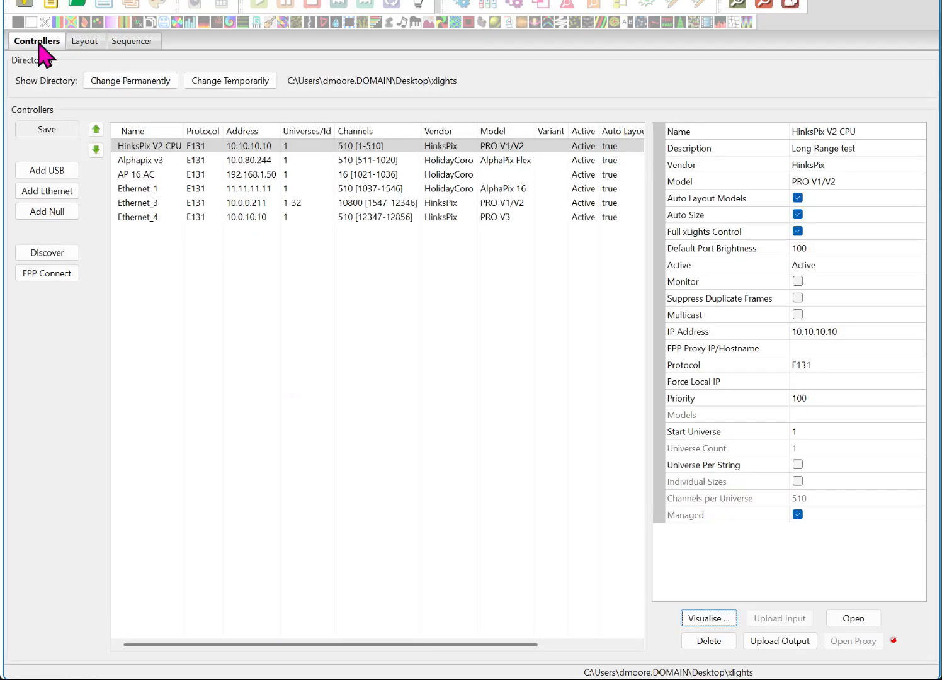
drag(209, 0, 198, 16)
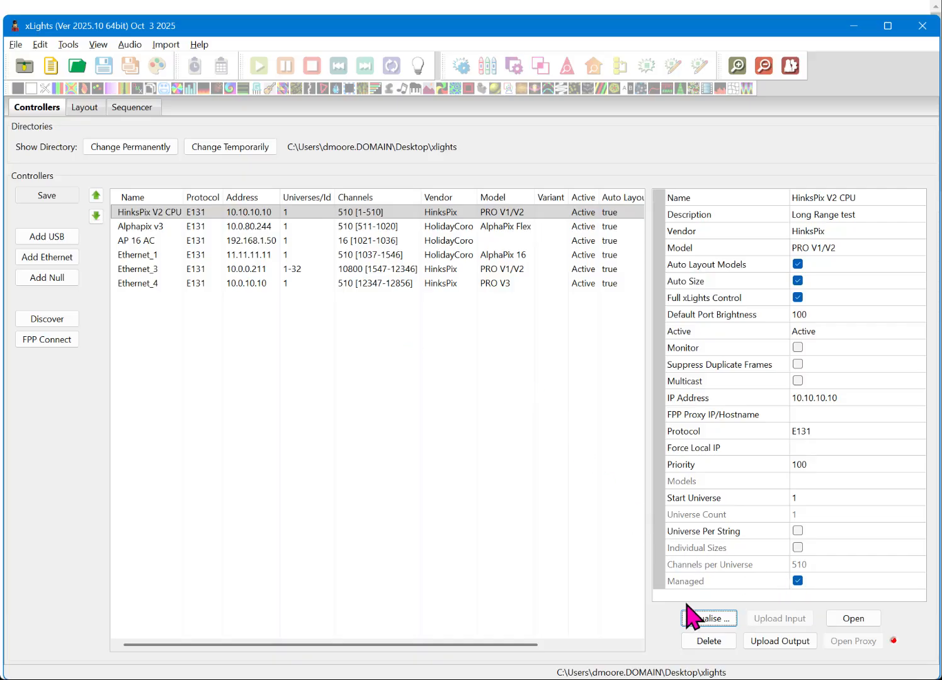
click(275, 212)
click(135, 214)
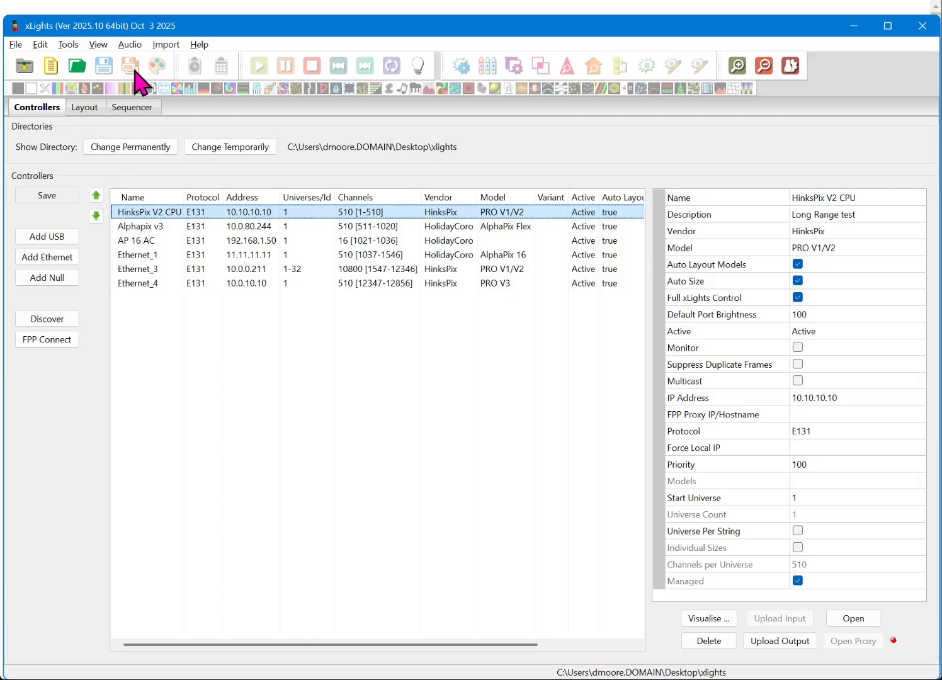
click(859, 398)
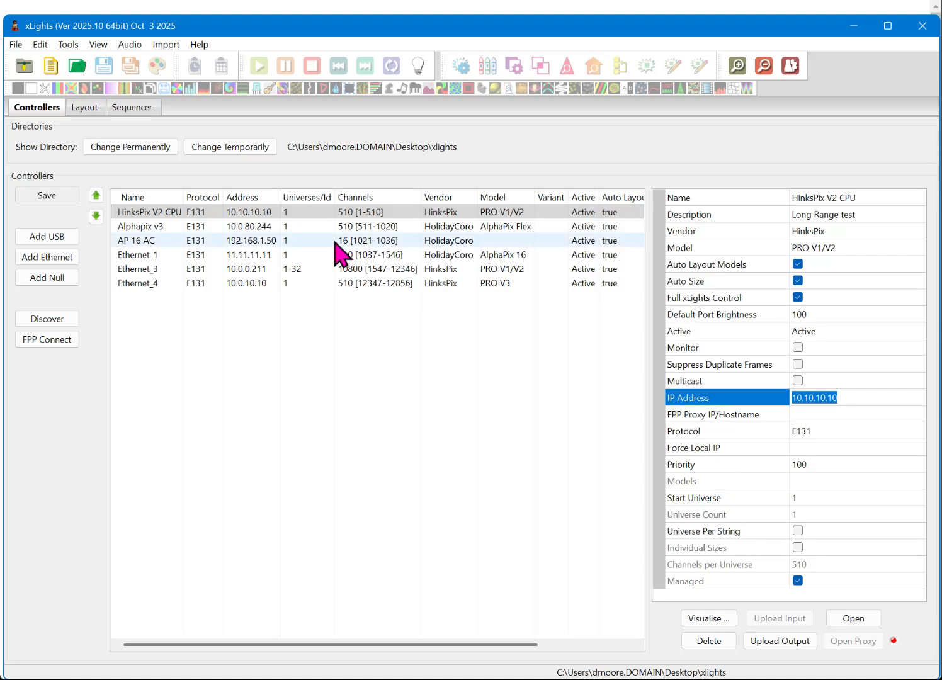
click(141, 212)
click(136, 213)
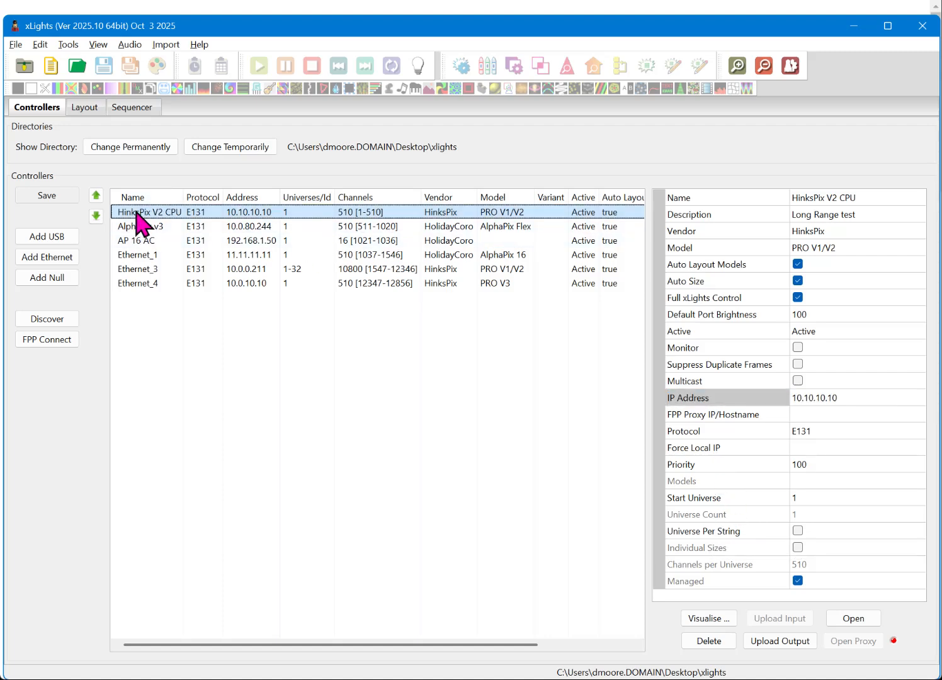
click(714, 618)
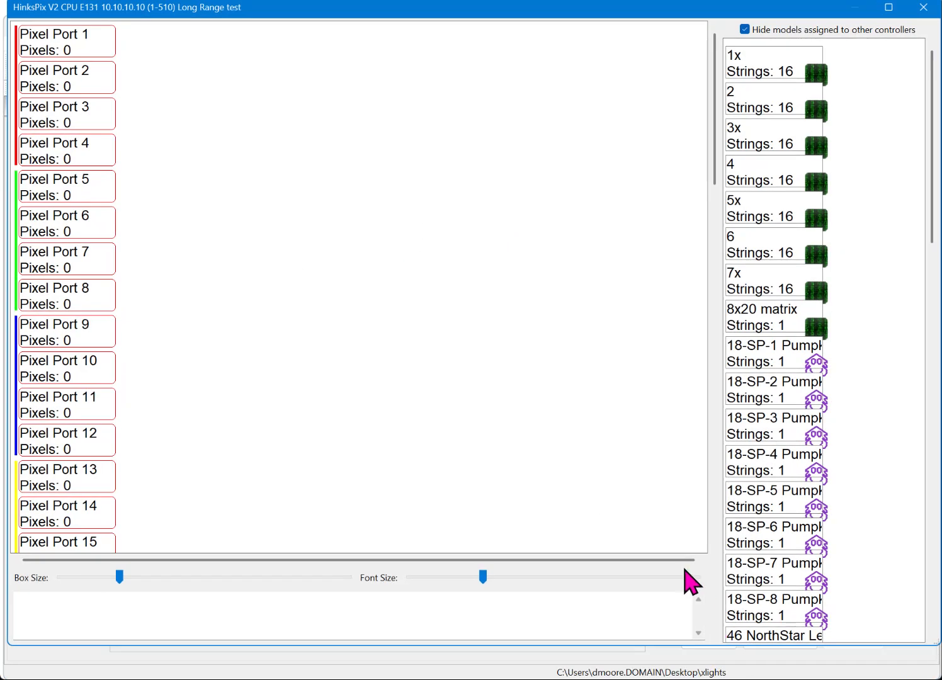
click(924, 9)
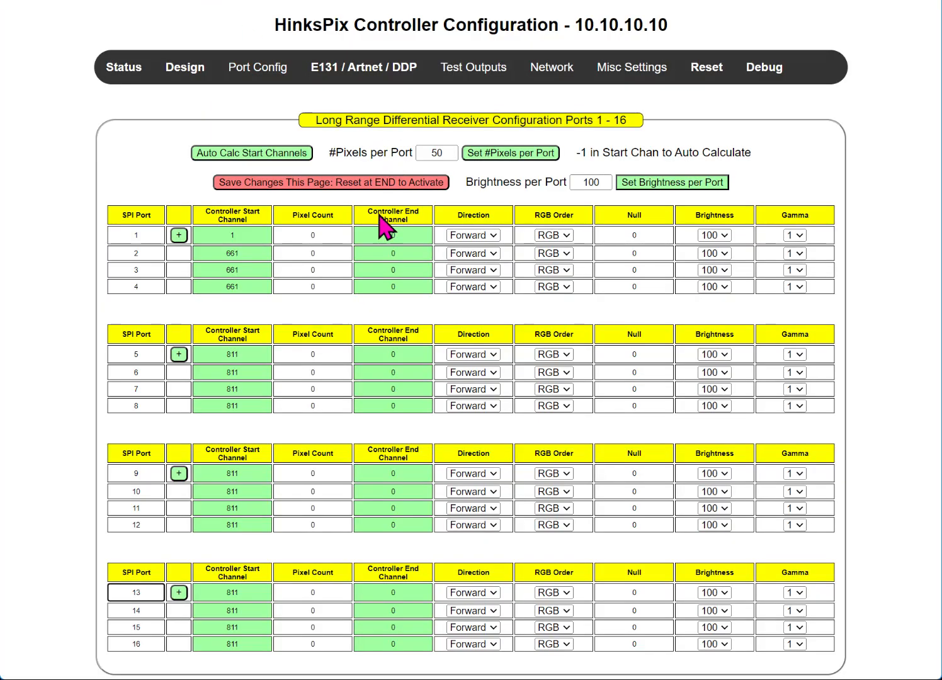
- Check the wired network settings and controller status in the HinksPix web configuration
click(115, 68)
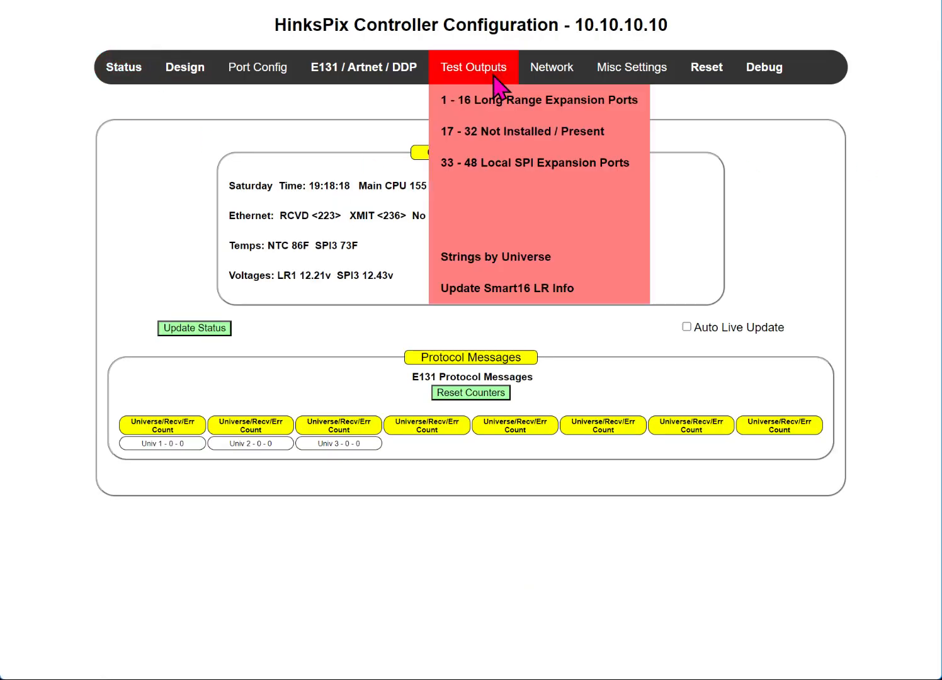
mouse_move(556, 107)
mouse_move(555, 69)
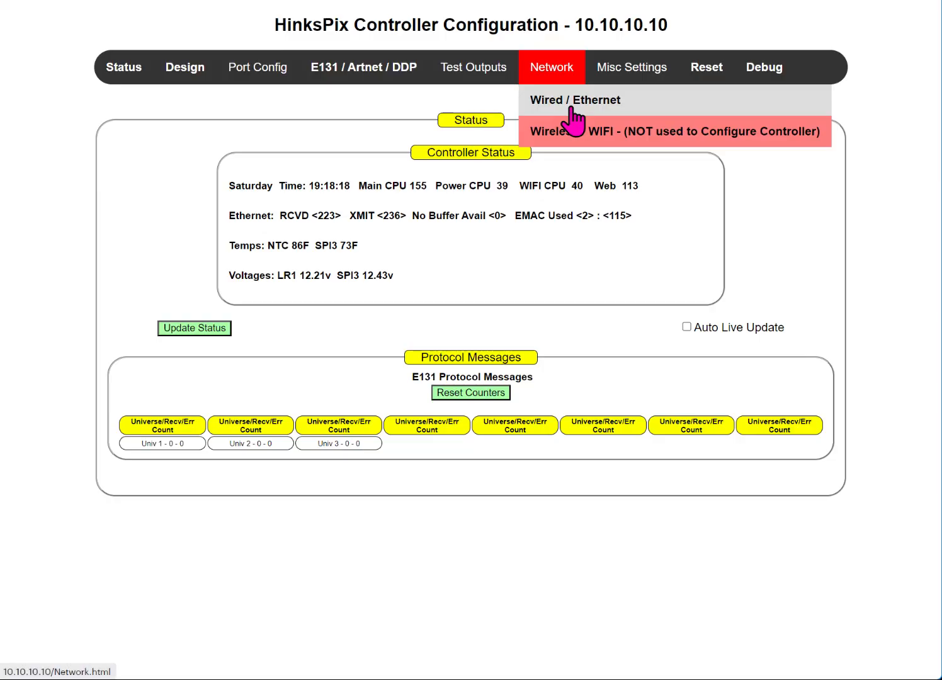
click(571, 99)
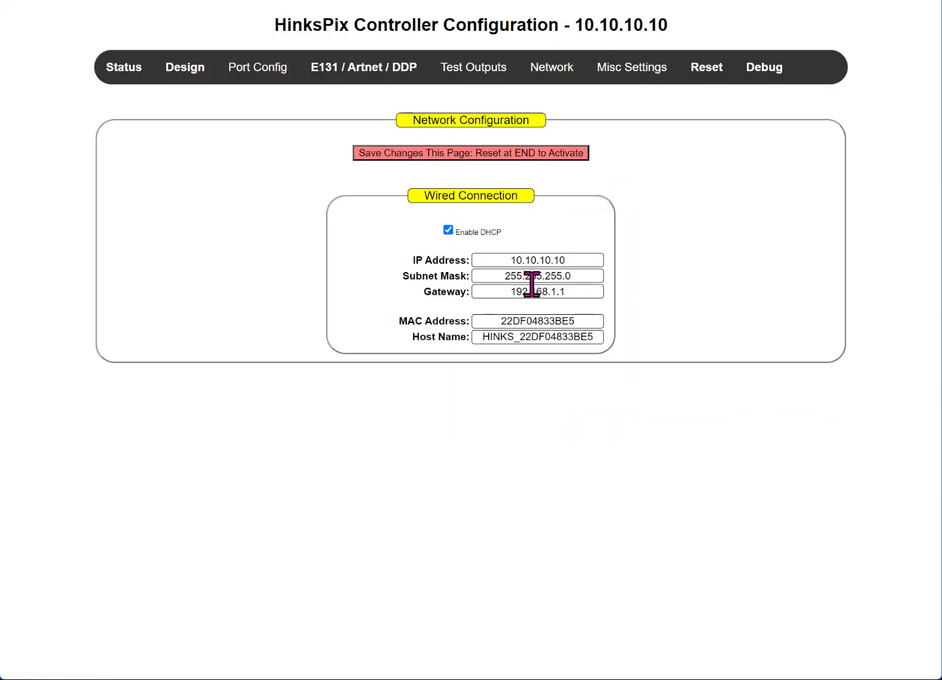
click(121, 78)
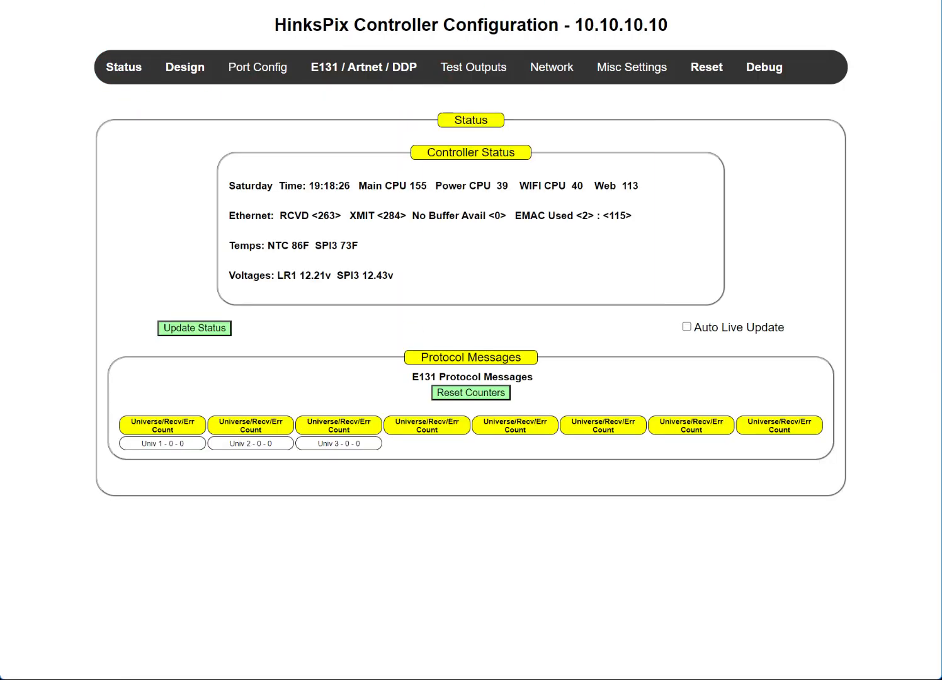
- Visualise the HinksPix V2 CPU ports in xLights and view the web configuration for Long Range Expansion Ports 1 - 16
key(alt+Tab)
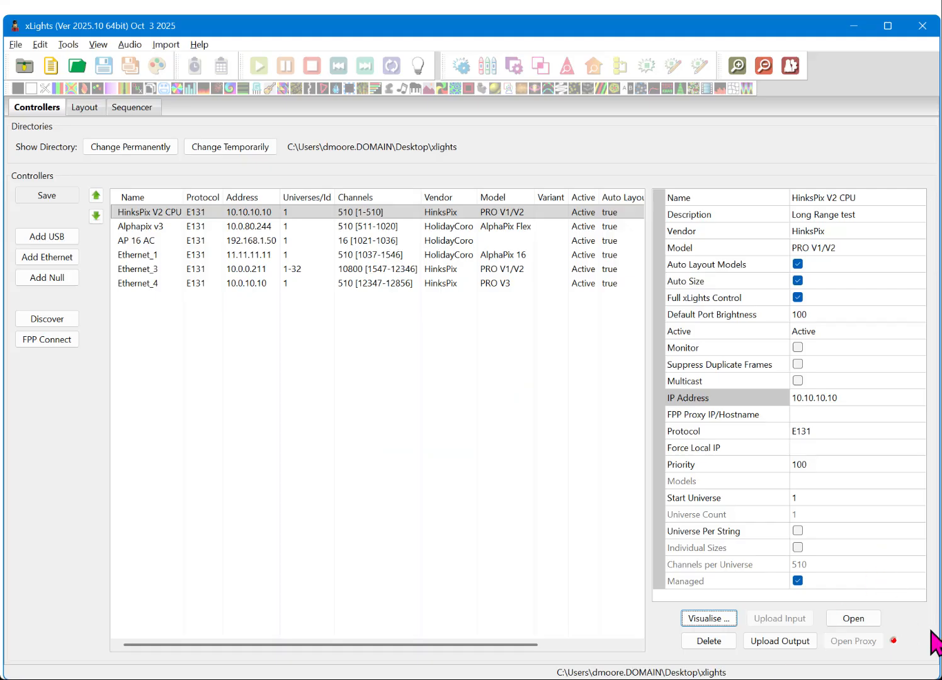
click(716, 623)
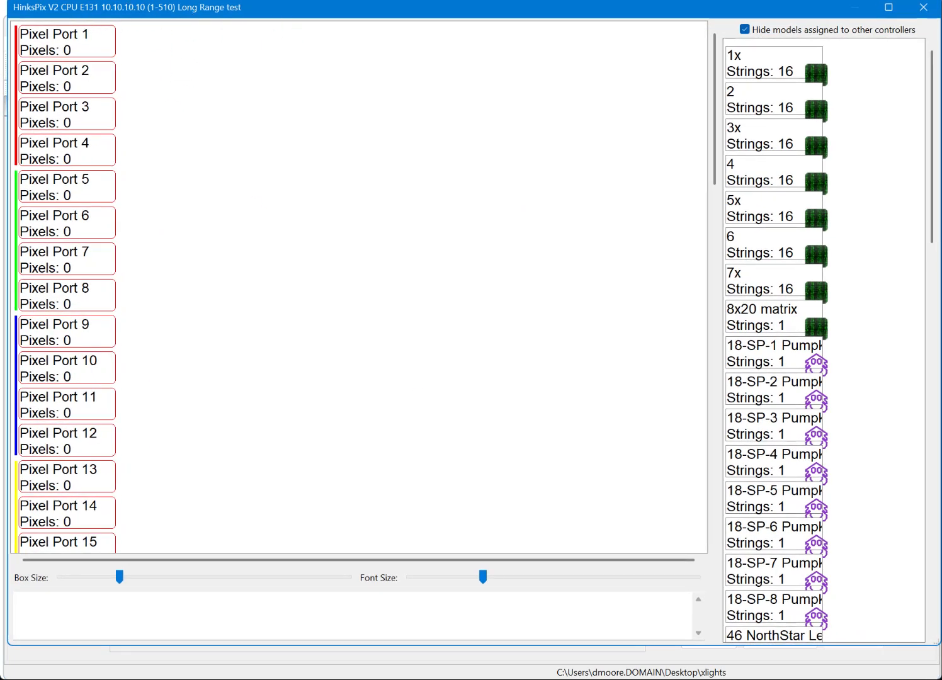
scroll(137, 210, down, 1)
scroll(137, 210, up, 1)
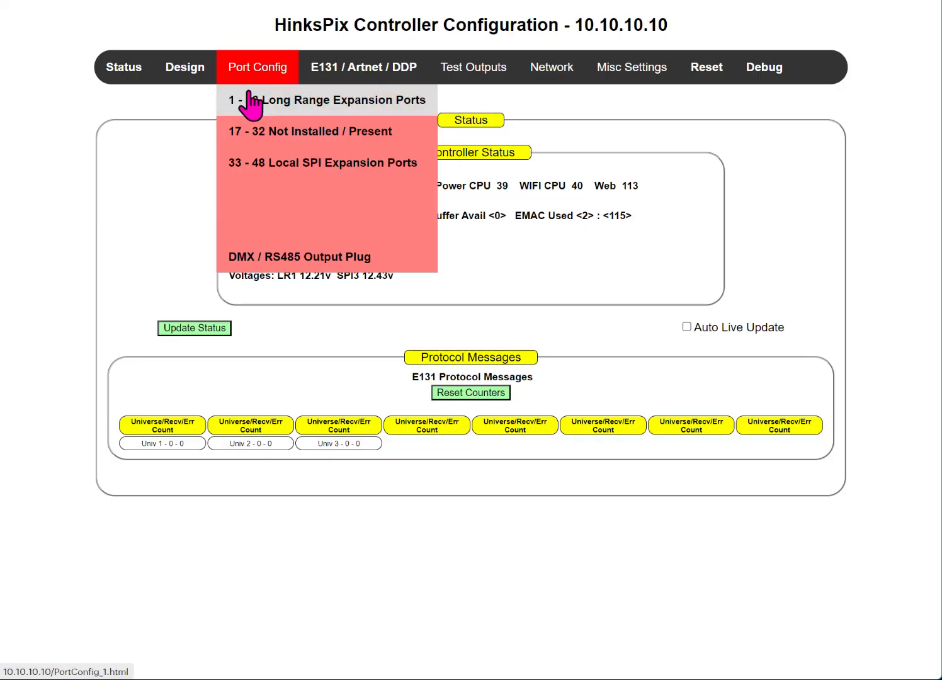
click(250, 99)
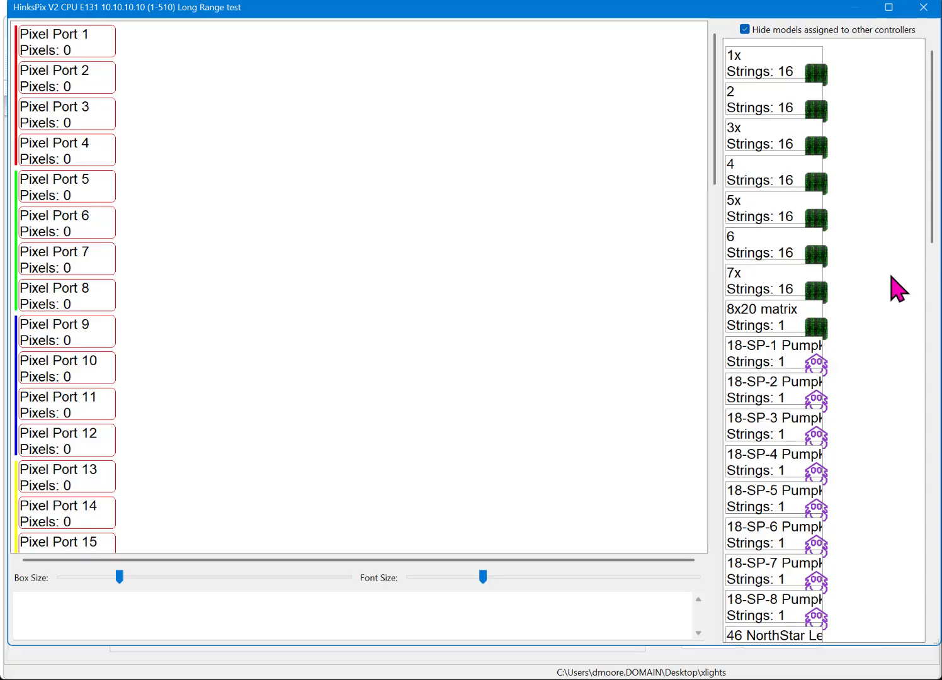
- Assign the Rec-Left Output 1 model to Pixel Port 1 and check its port details
scroll(899, 288, down, 15)
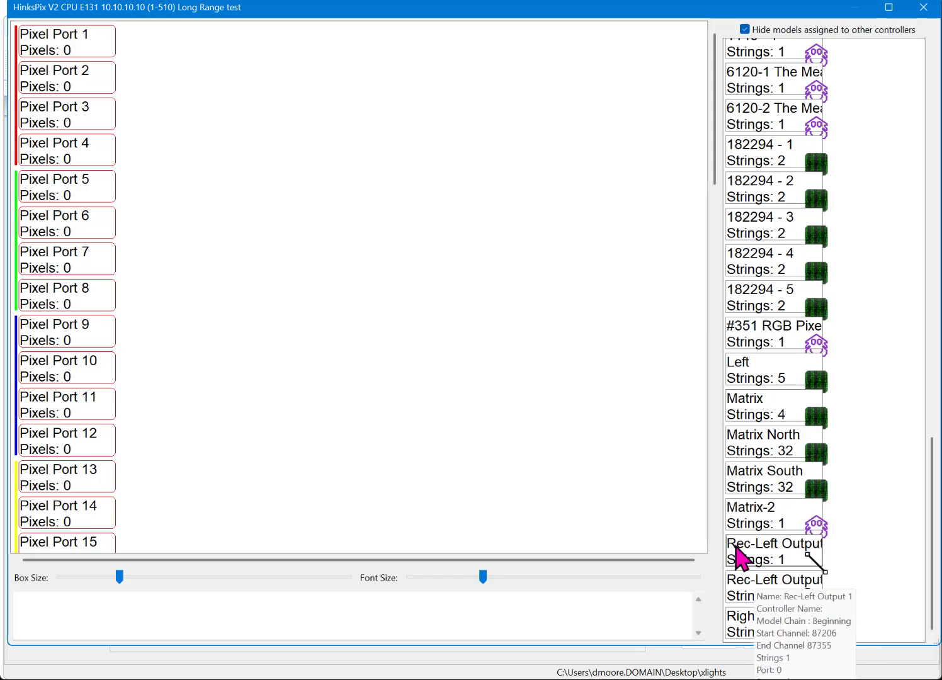
drag(745, 557, 34, 48)
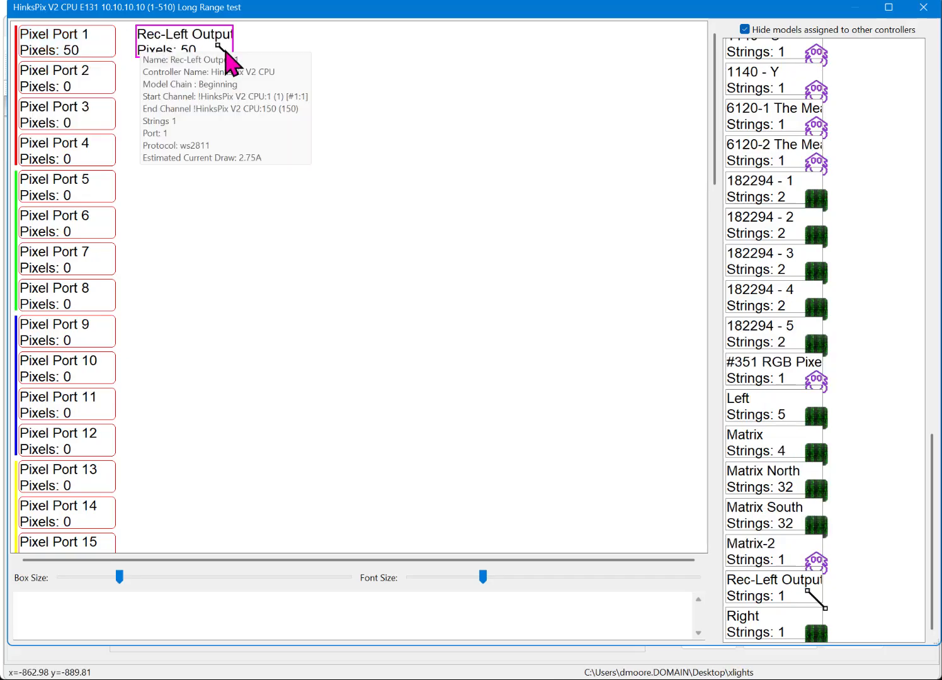
mouse_move(194, 37)
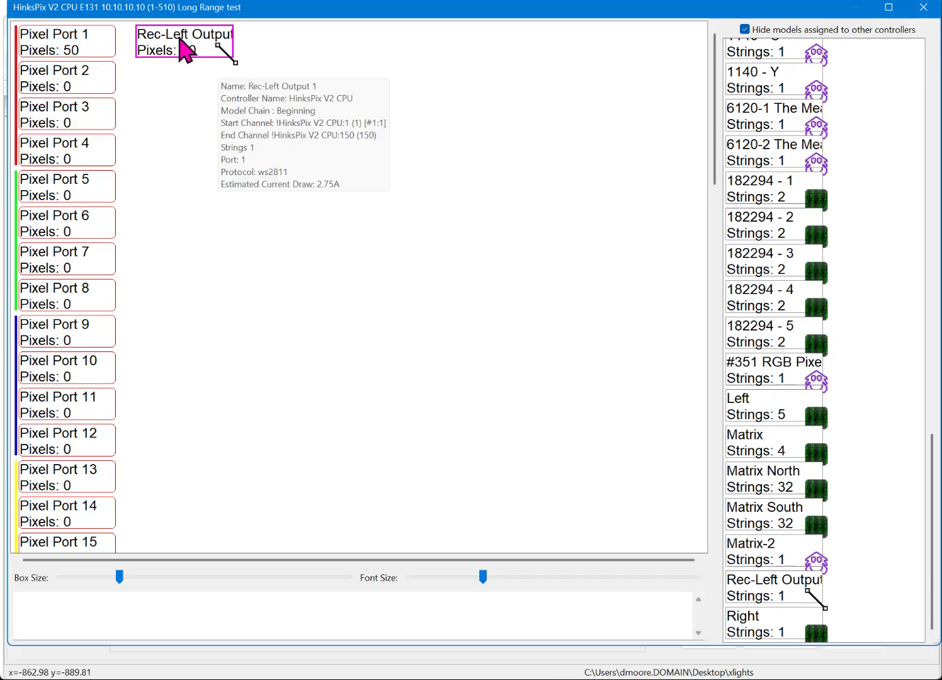
mouse_move(64, 39)
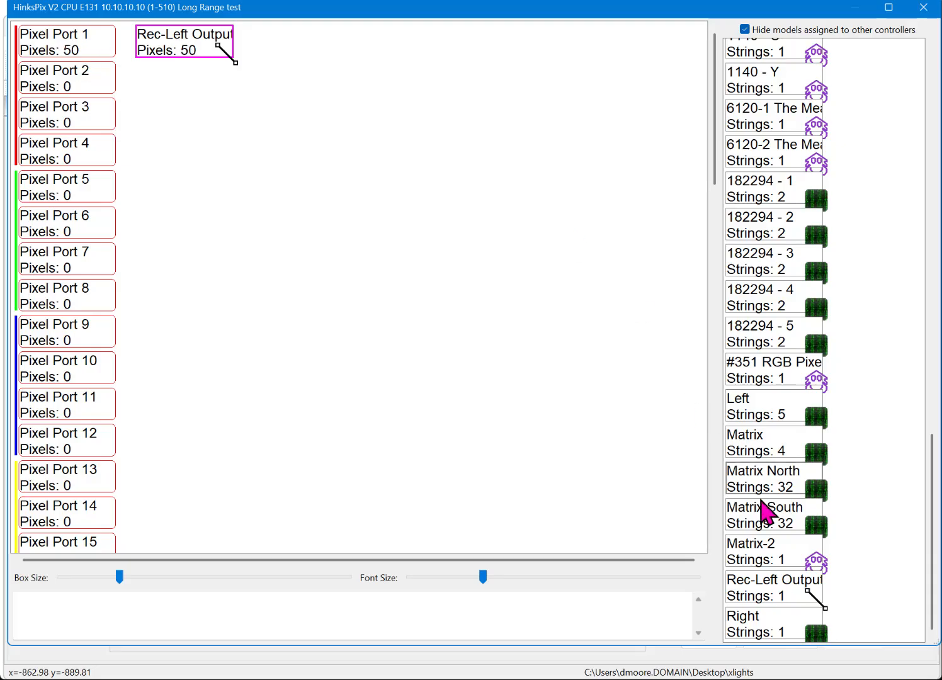
- Assign the Rec-Left Output 4 model to Pixel Port 4, view its Smart Remote options without changing them, and close the port visualisation
drag(792, 590, 74, 158)
mouse_move(192, 153)
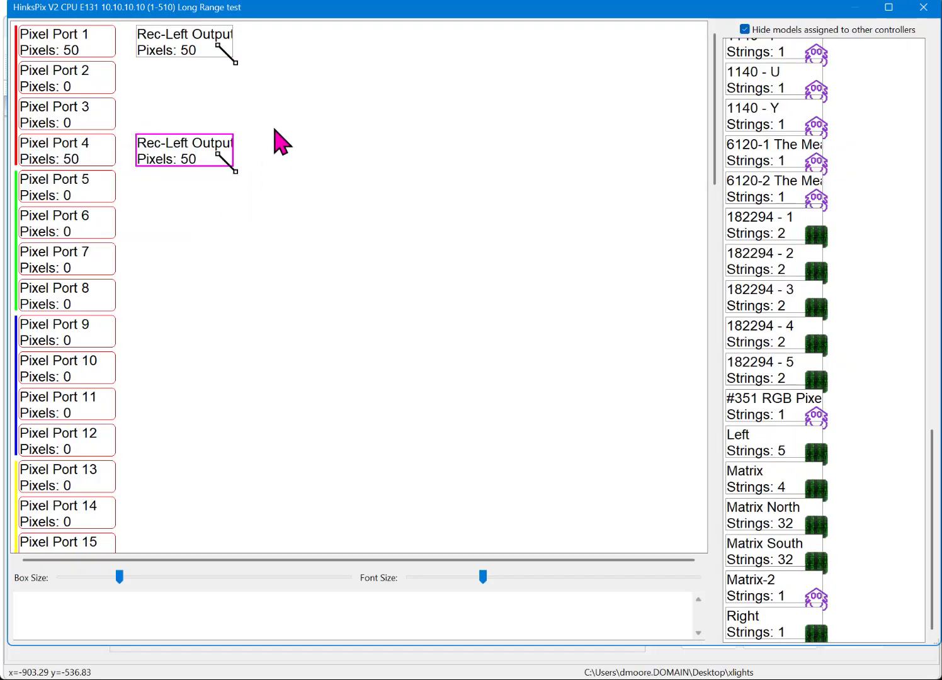
right_click(180, 161)
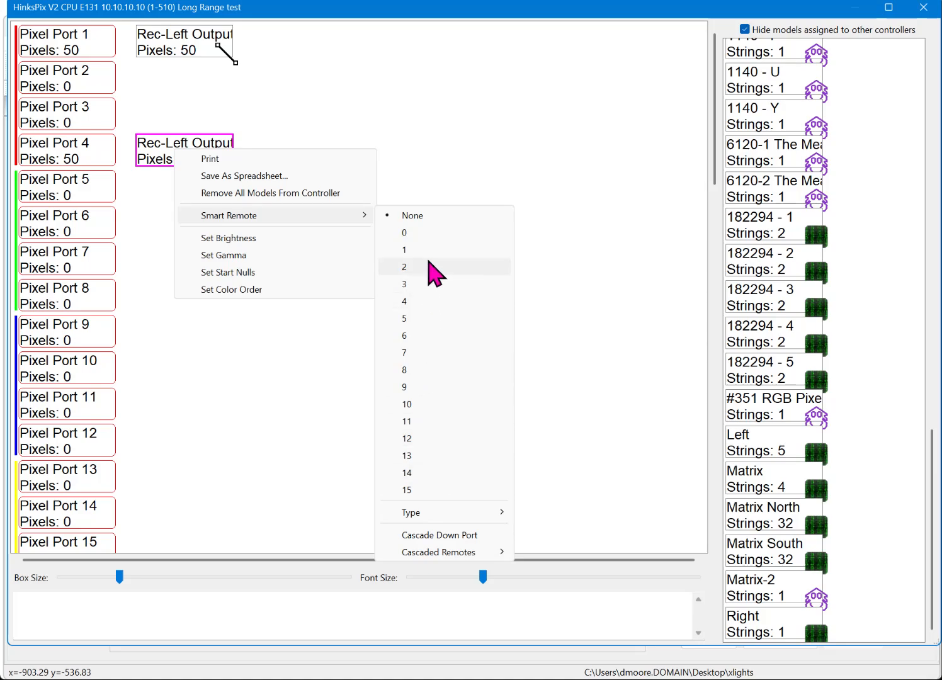
mouse_move(448, 511)
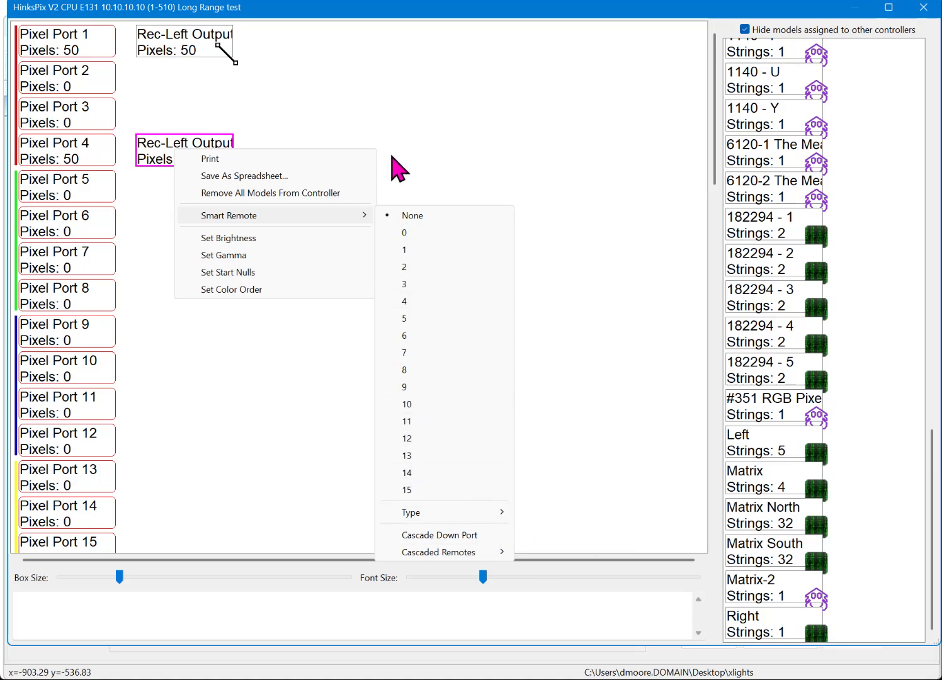
click(293, 421)
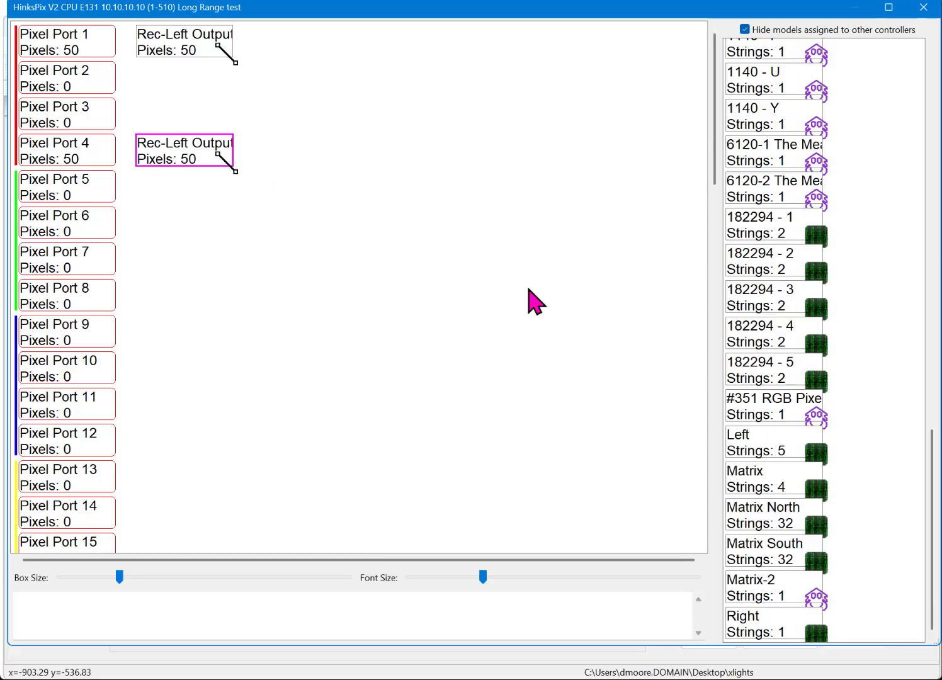
click(925, 7)
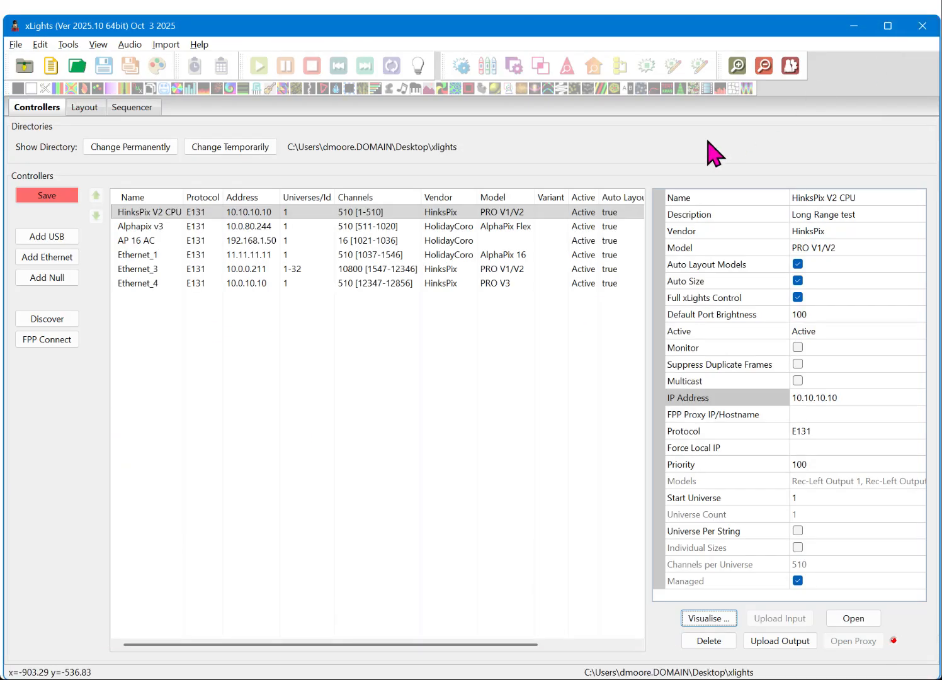
- Upload the output settings to the HinksPix V2 CPU and check its Long Range ports 1 - 16 and E131 universes in the web configuration
click(794, 637)
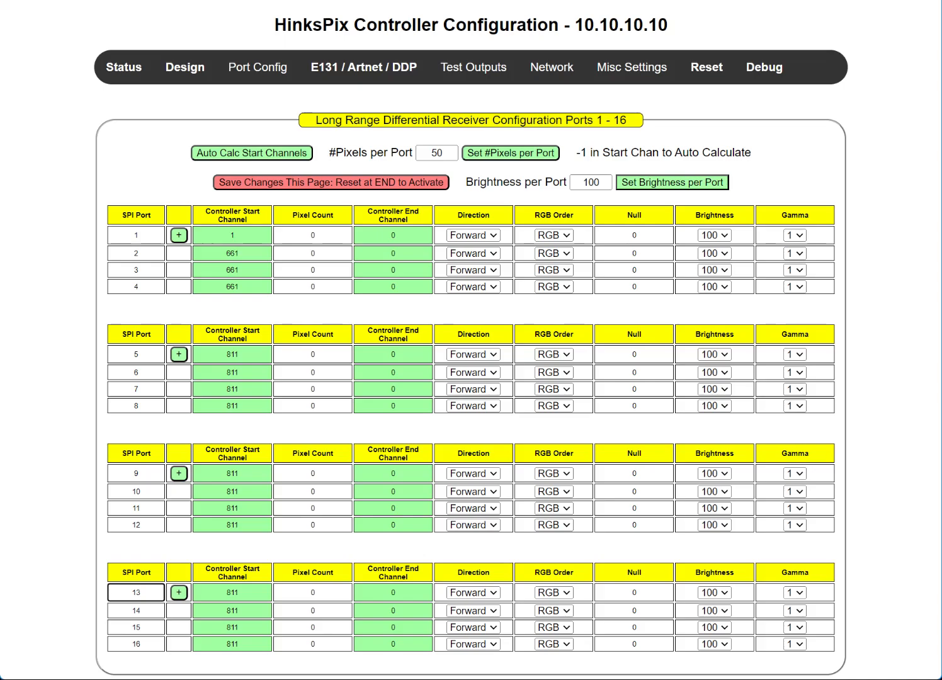
click(26, 213)
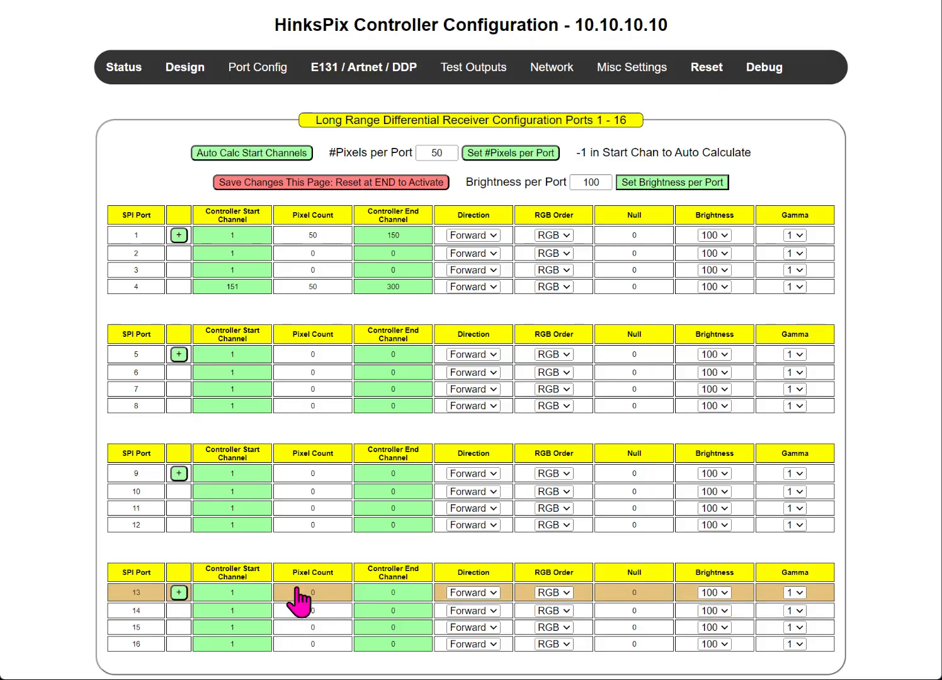
mouse_move(246, 68)
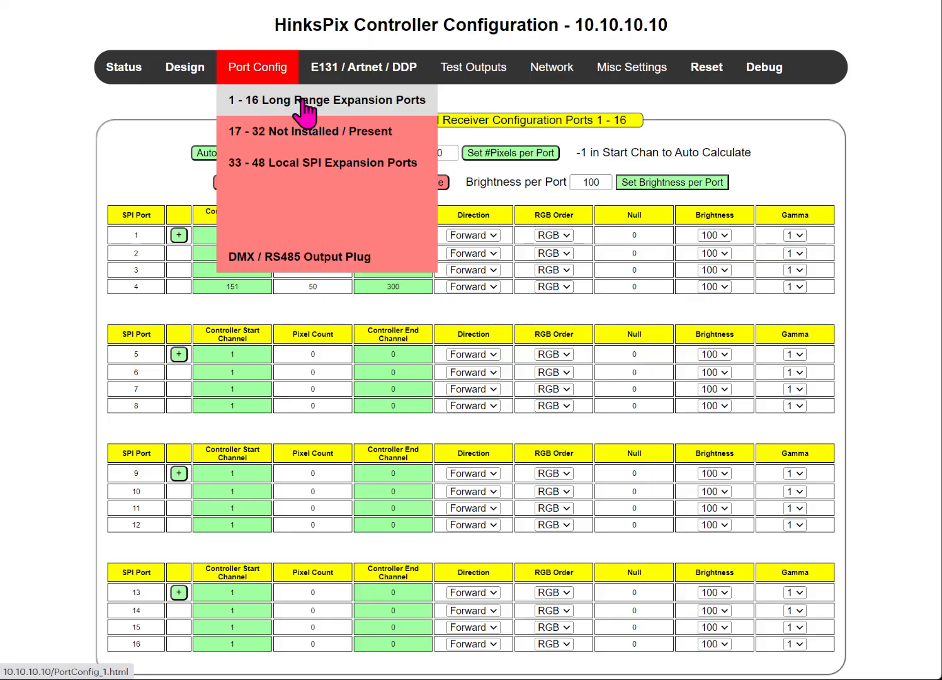
click(217, 101)
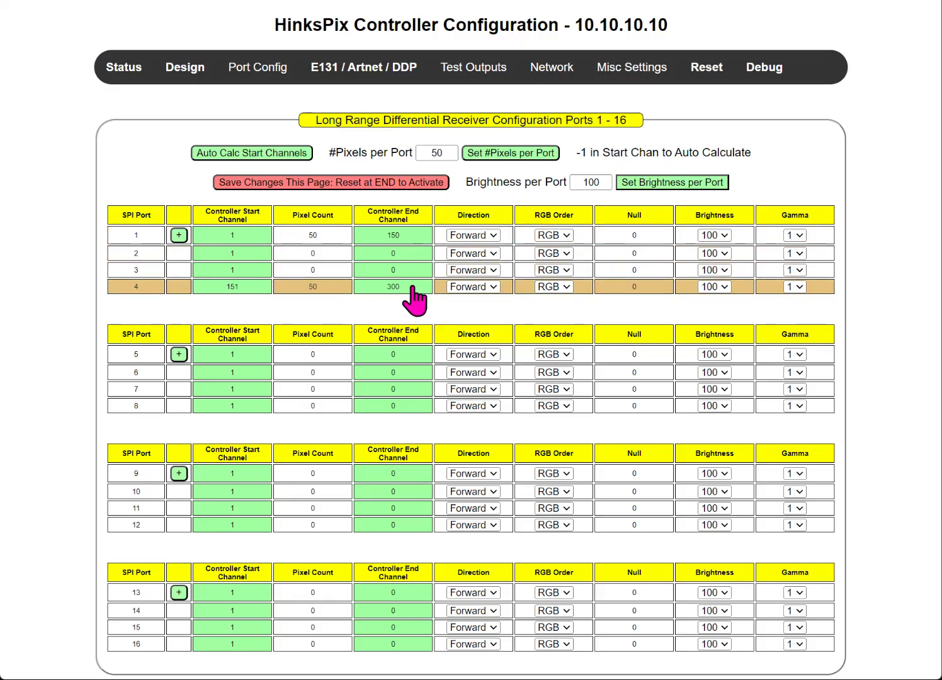
click(337, 71)
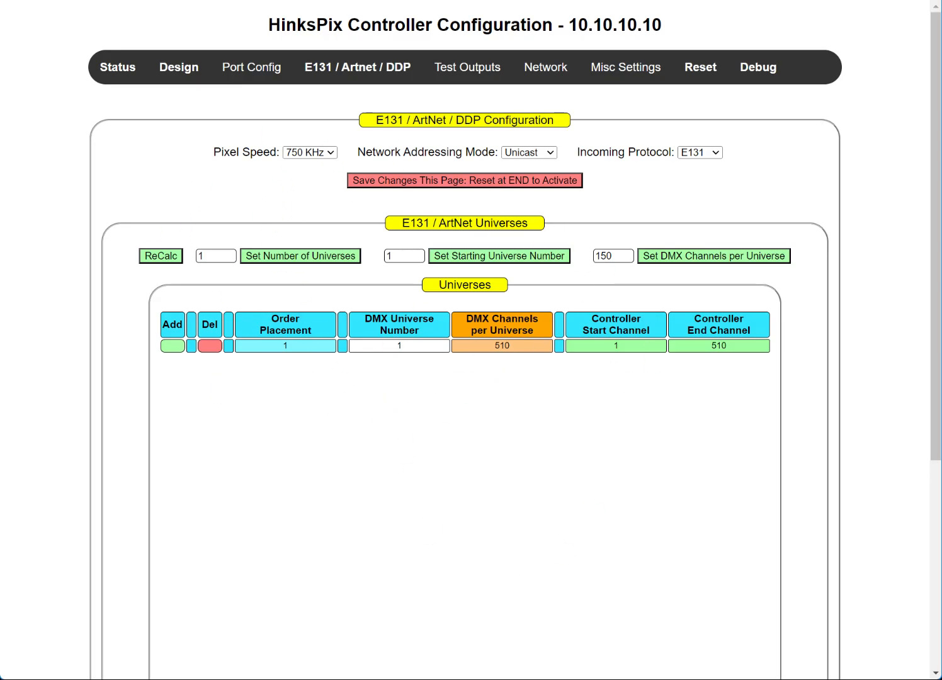
- Switch back to xLights, open the light test and enable the Rec-Left Output 1 model for testing
key(alt+Tab)
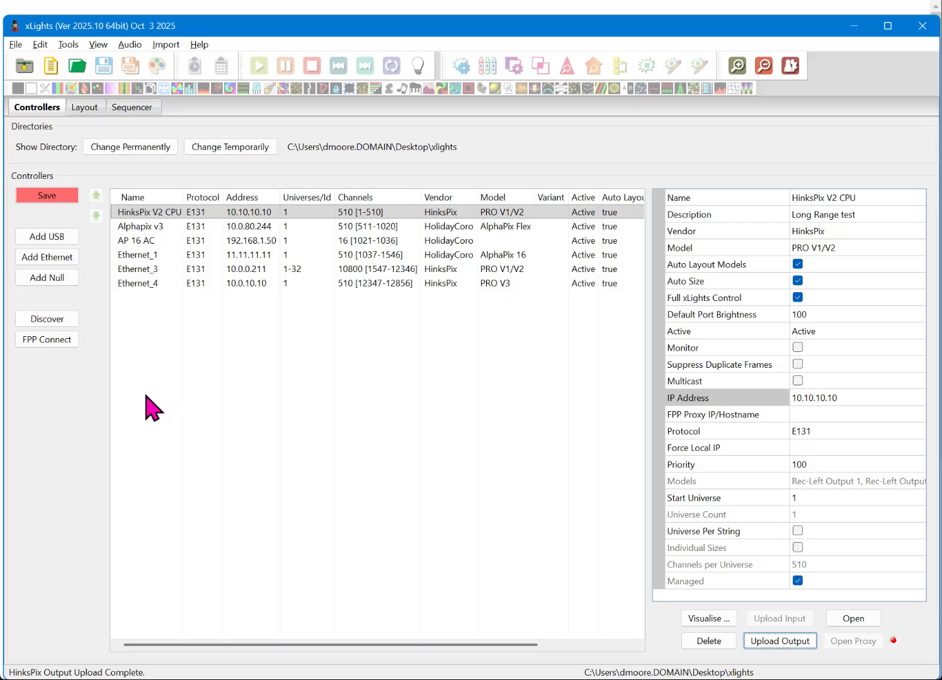
click(163, 212)
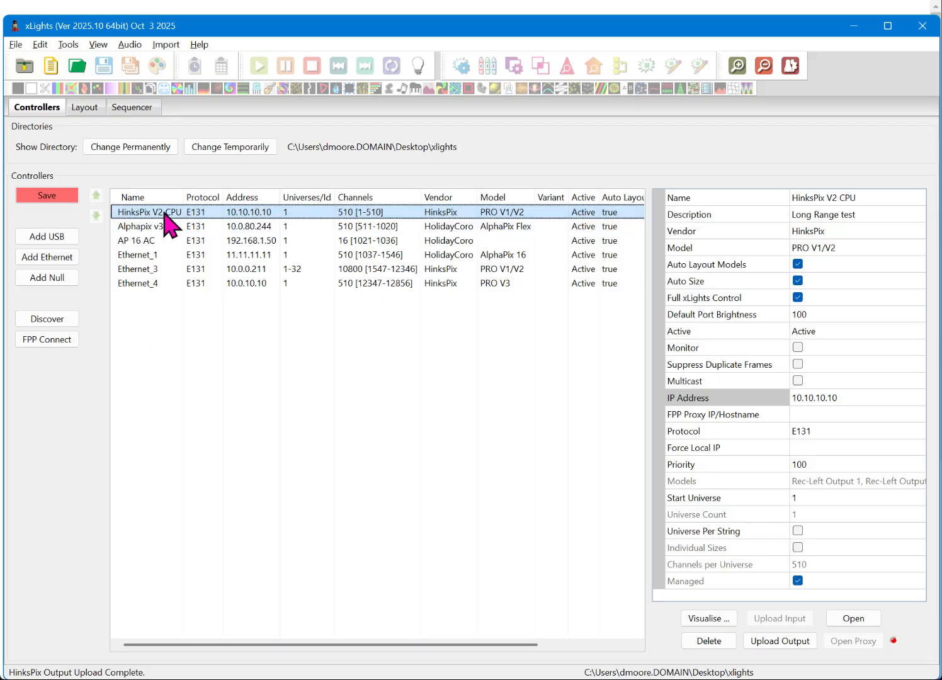
click(65, 46)
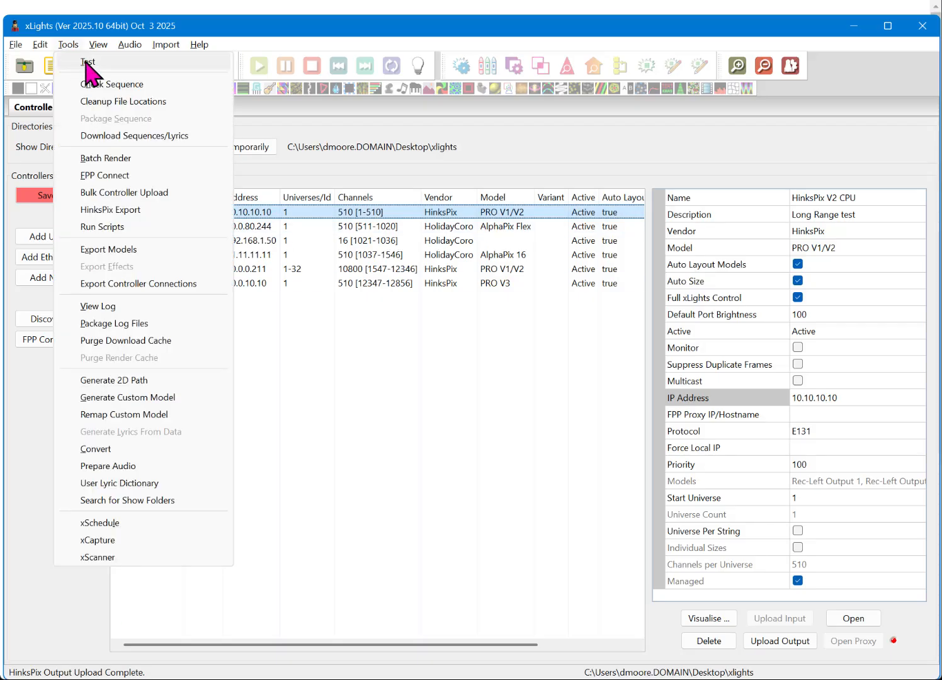
click(87, 61)
click(322, 101)
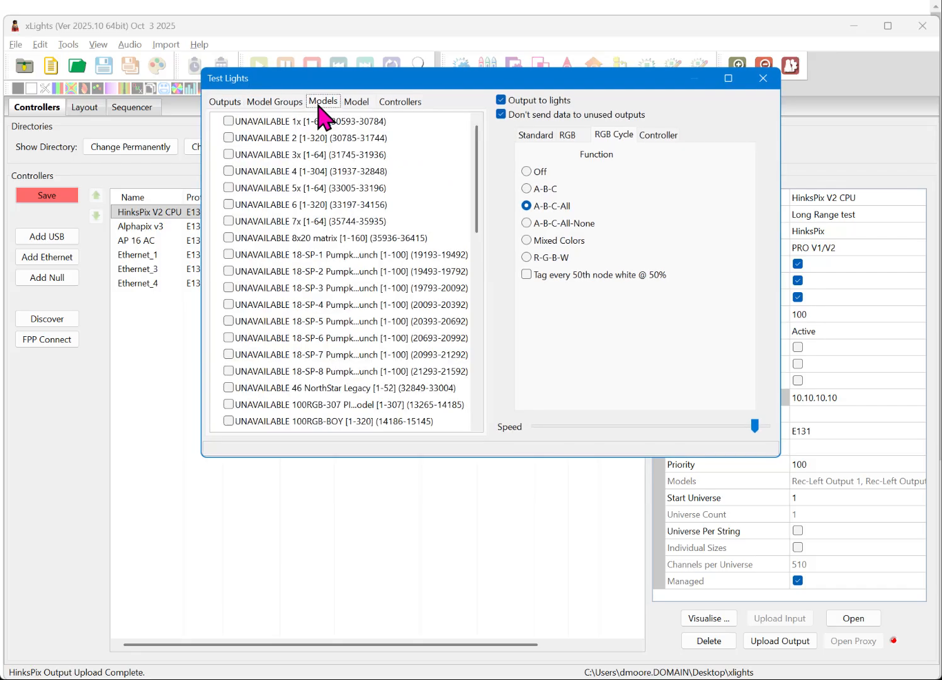
drag(474, 149, 464, 380)
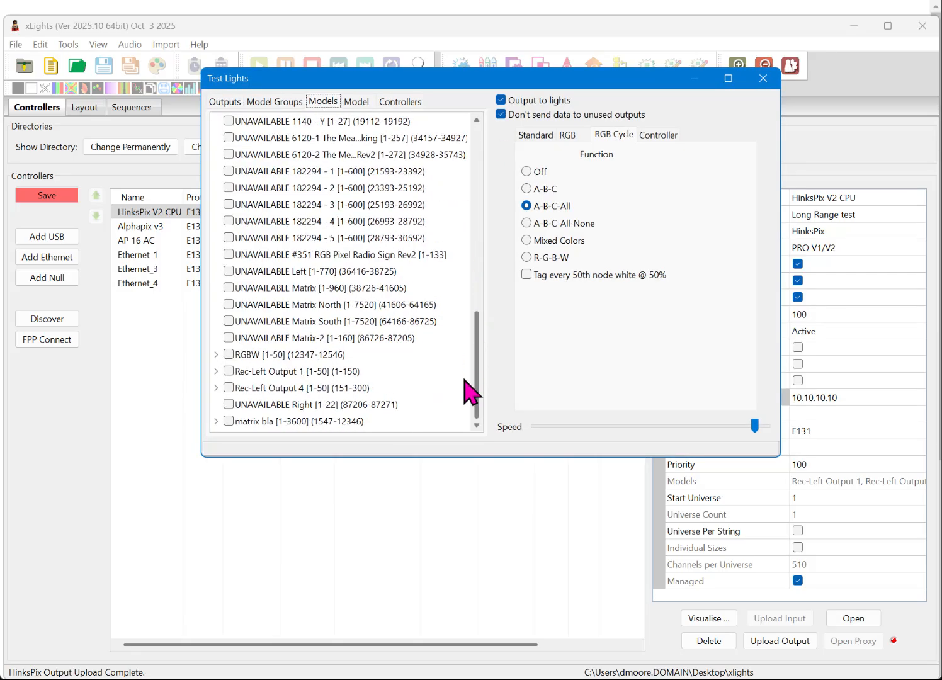
click(228, 371)
click(228, 372)
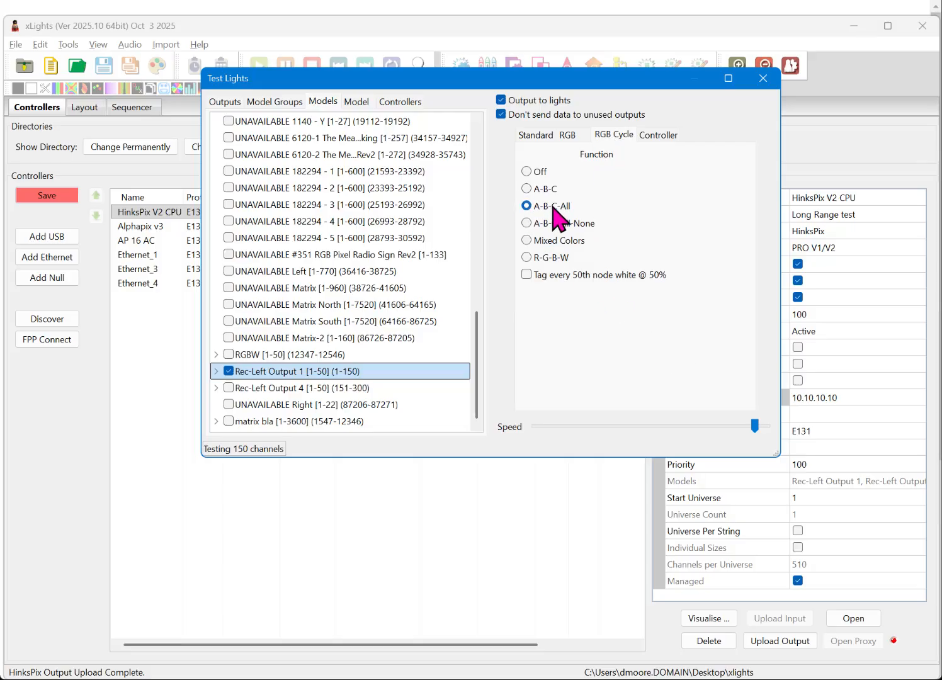
drag(760, 425, 755, 429)
drag(757, 427, 757, 427)
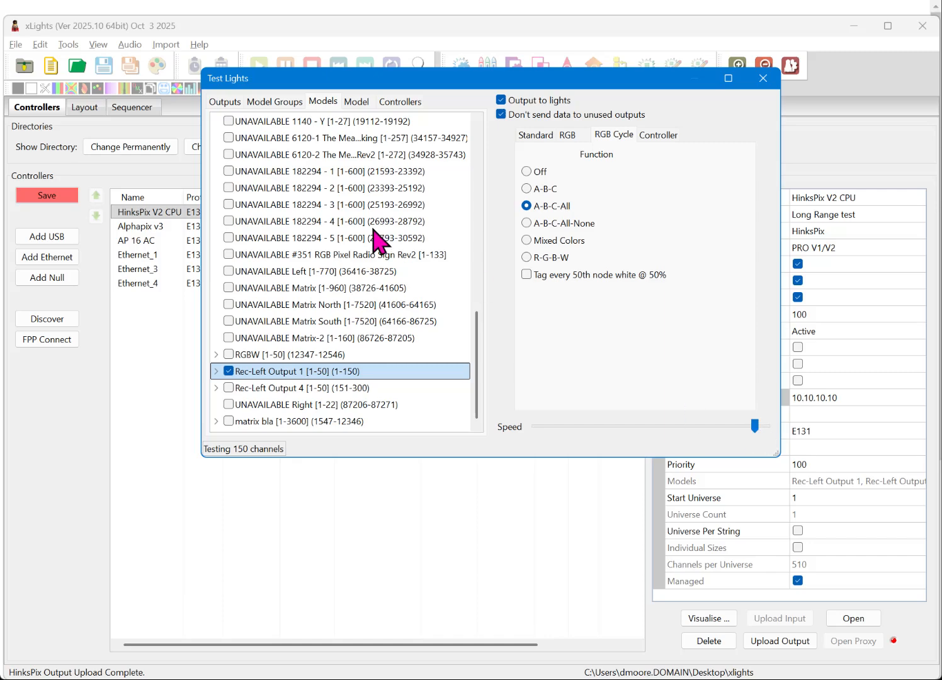